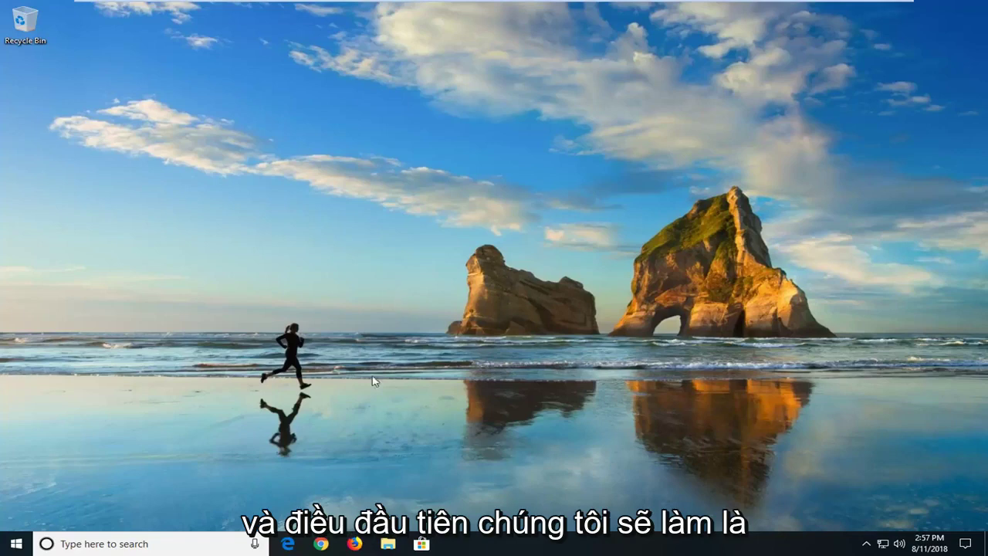
Step: Search the Start menu for 'troubleshoot' and open the Troubleshoot settings page
left_click(15, 544)
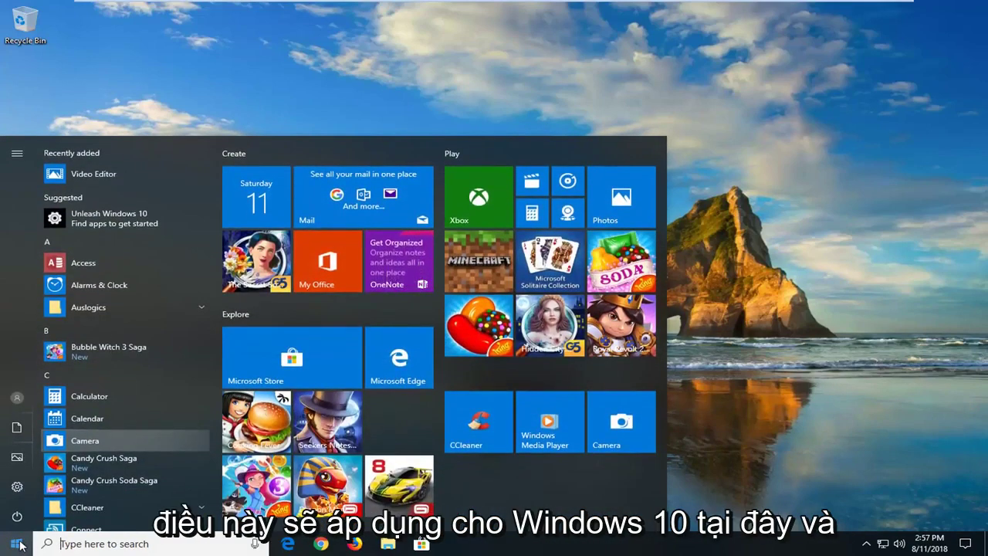
type("troubleshoot")
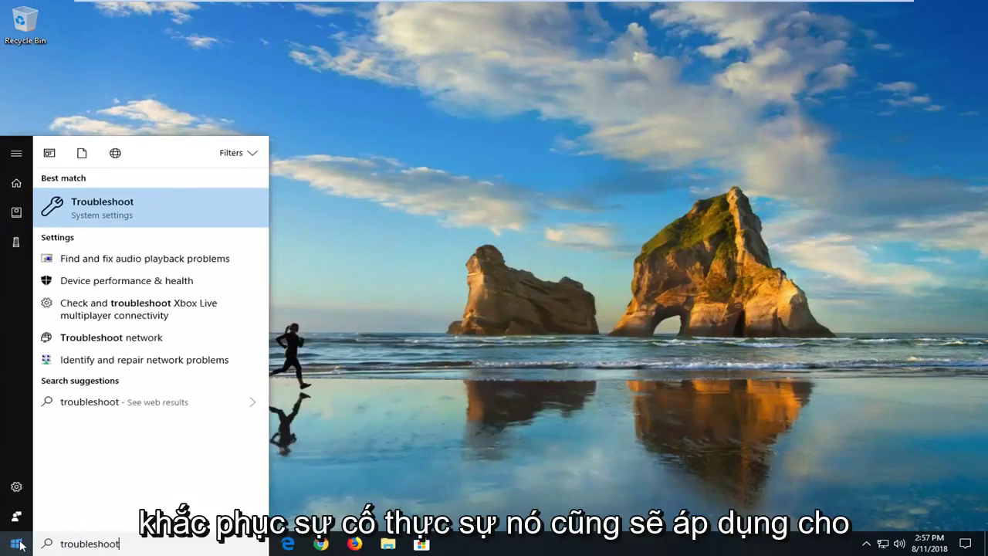
left_click(97, 213)
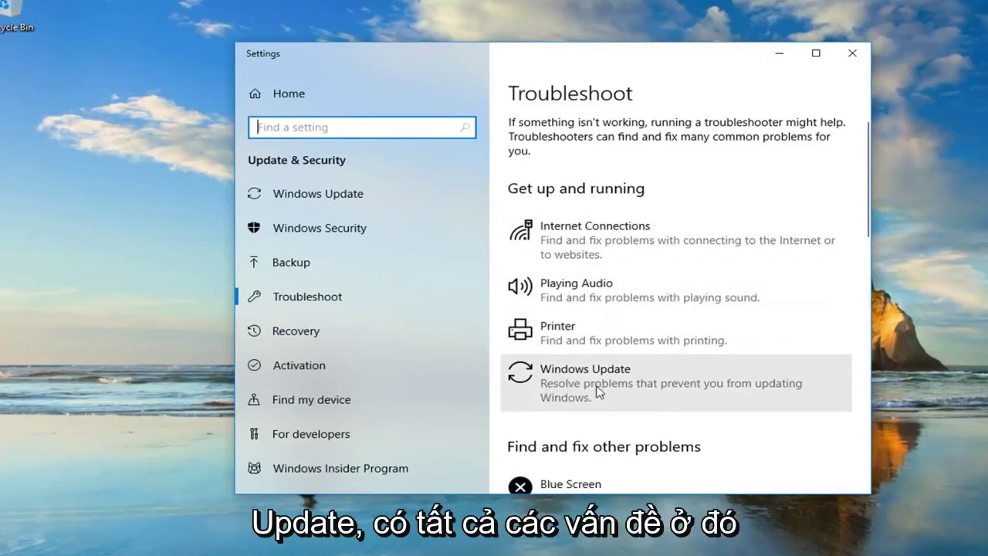
Step: Run the Windows Update troubleshooter past the pending-restart notice, then close its results
left_click(722, 390)
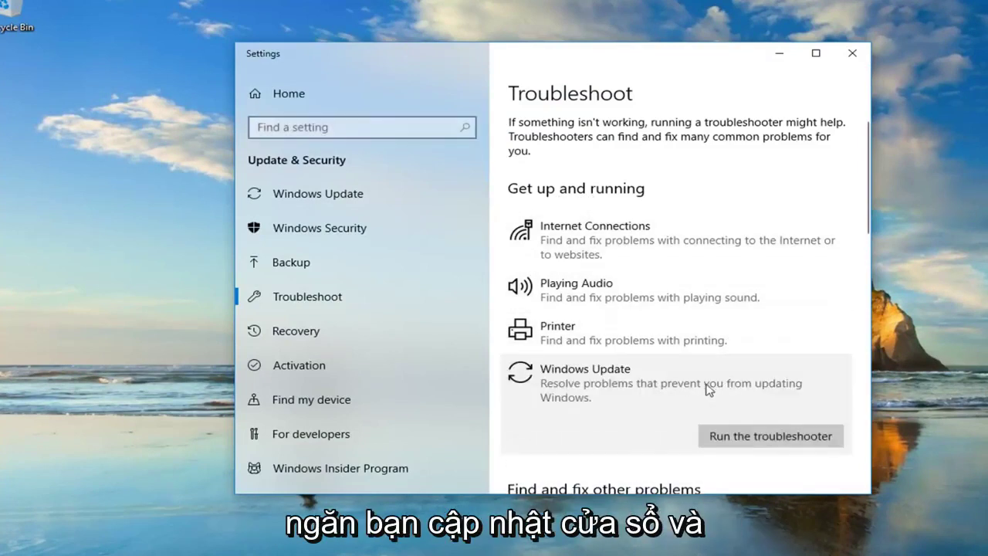
left_click(735, 438)
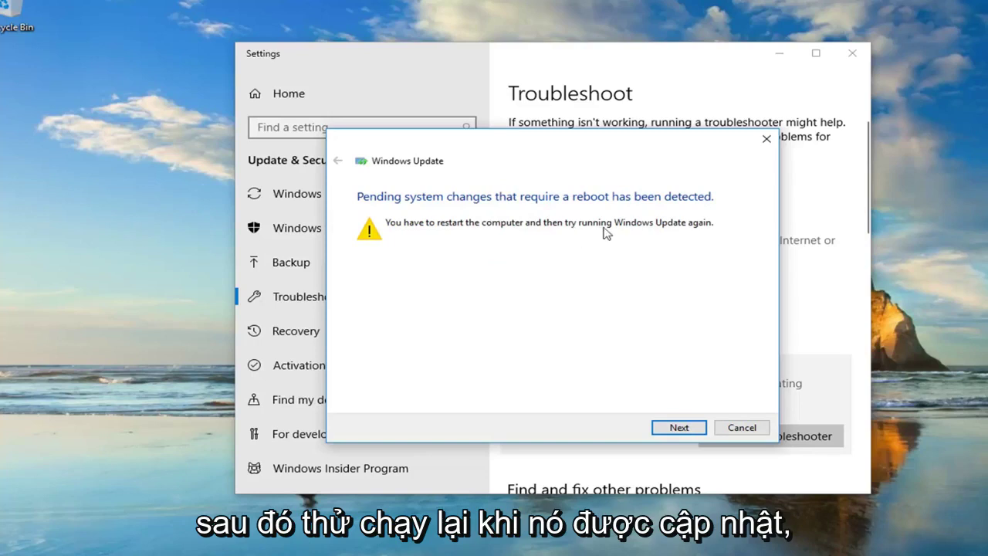
left_click(676, 426)
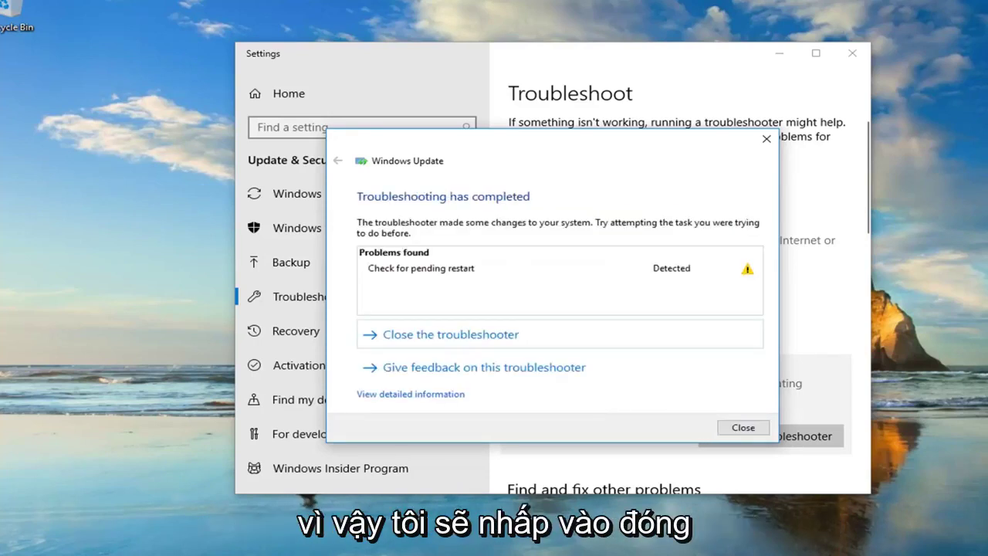
left_click(743, 429)
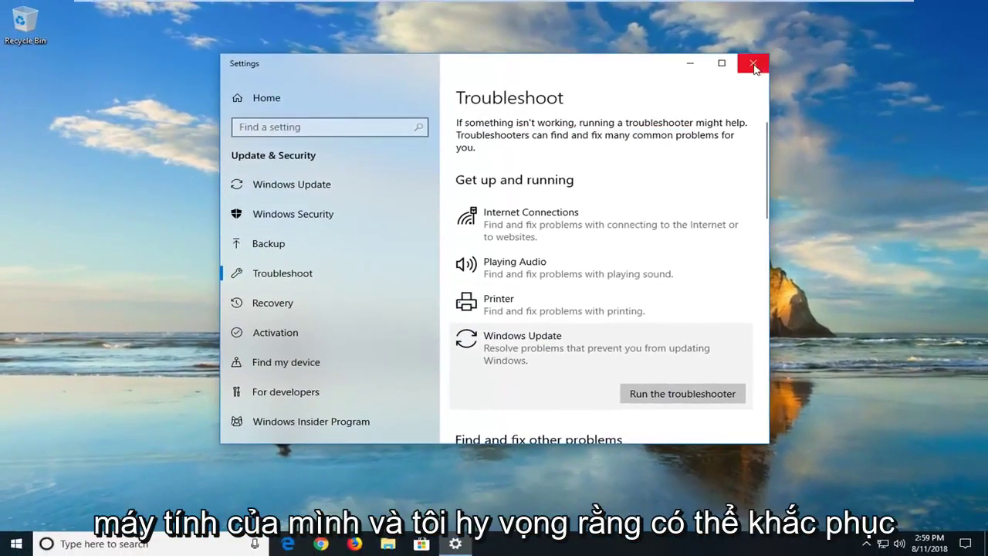
Step: Close Settings and launch File Explorer by searching 'file explorer' from Start
left_click(753, 65)
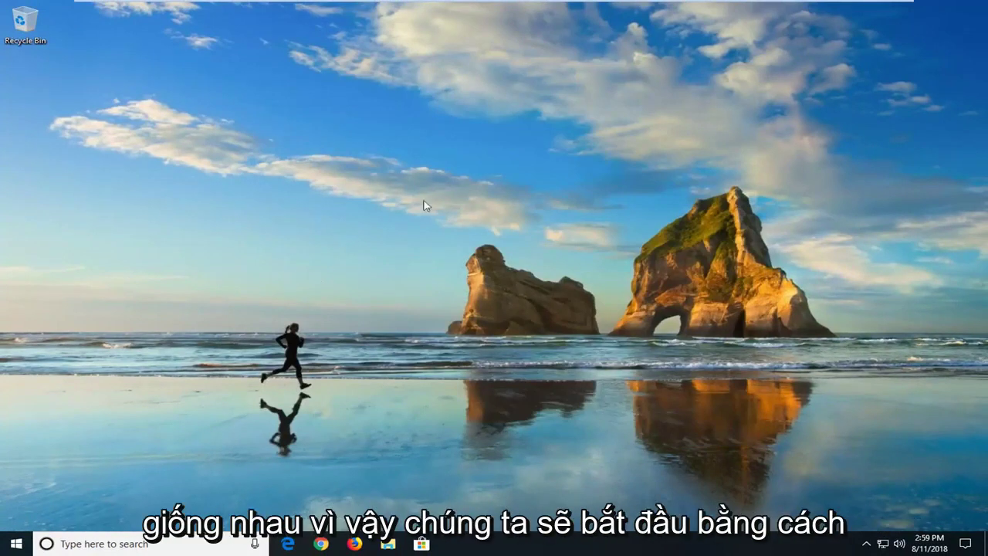
left_click(15, 545)
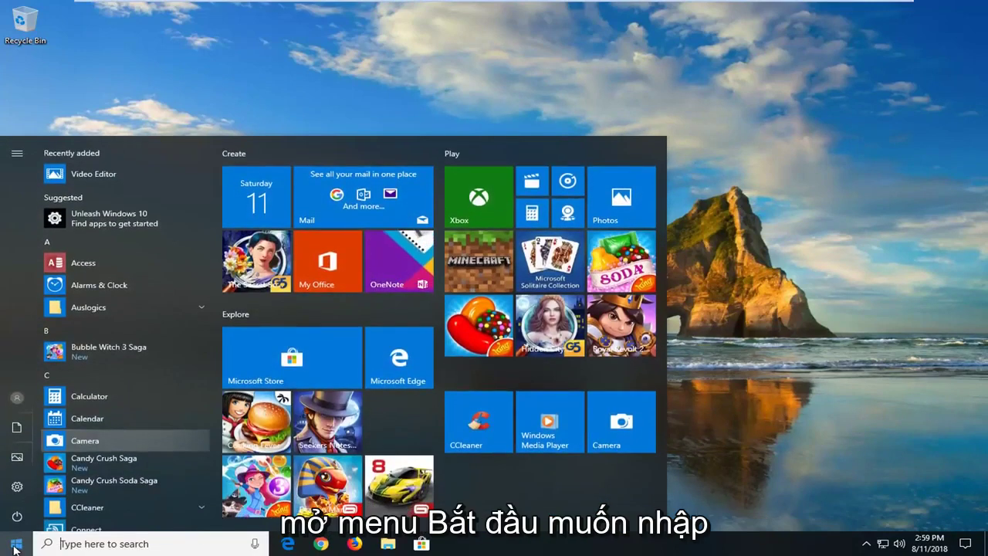
type("file exp")
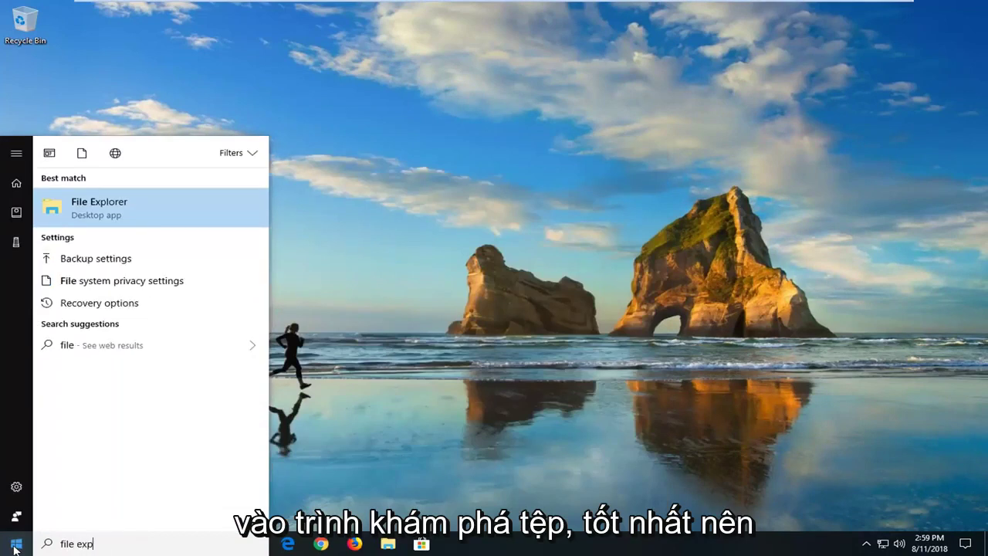
type("ore")
key("BackSpace")
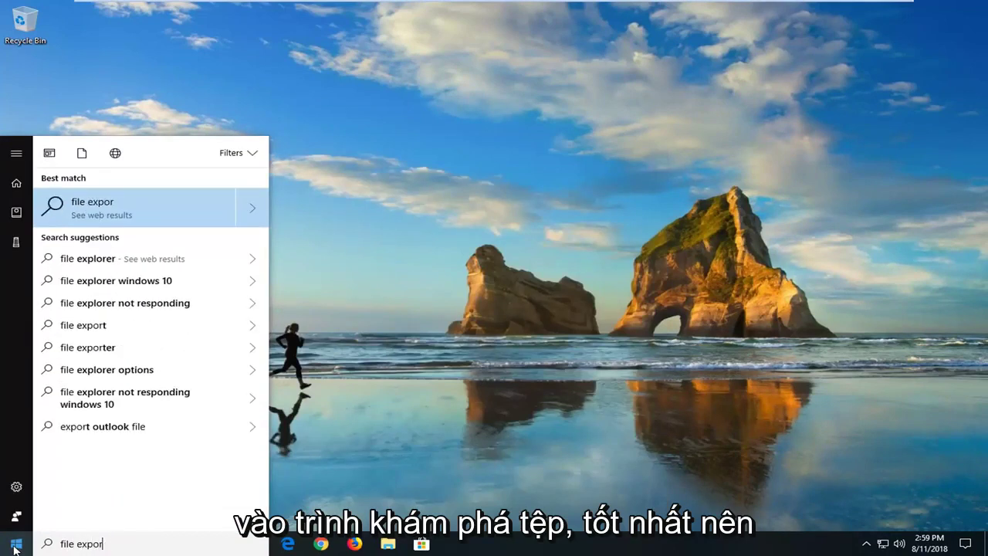
key("BackSpace")
type("lorer")
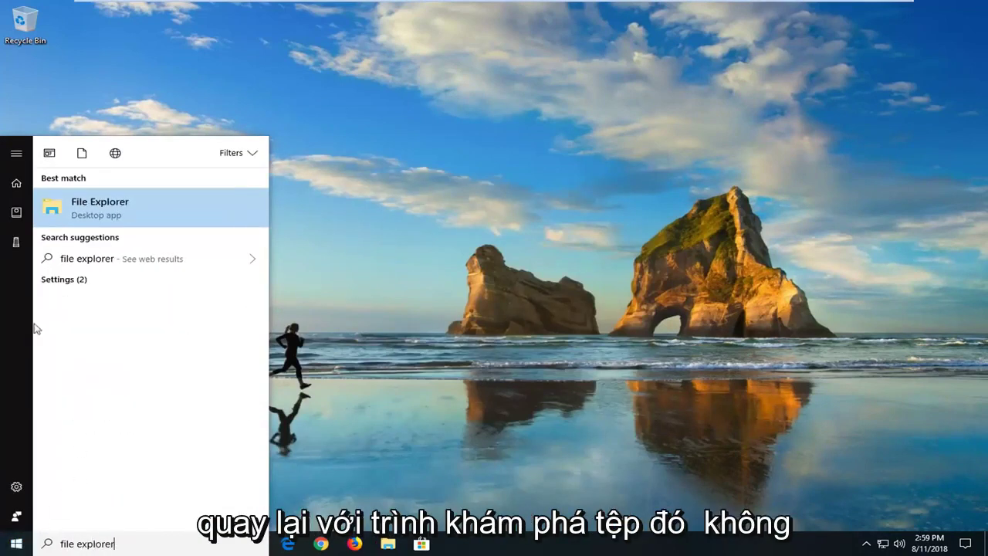
left_click(157, 217)
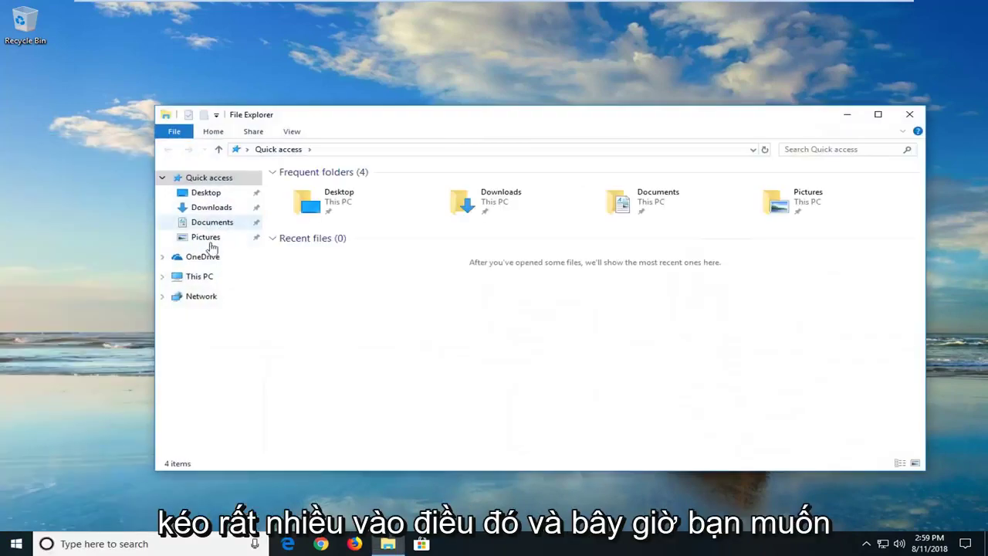
Step: Browse from This PC through Local Disk (C:) and Windows into the SoftwareDistribution folder
left_click(197, 278)
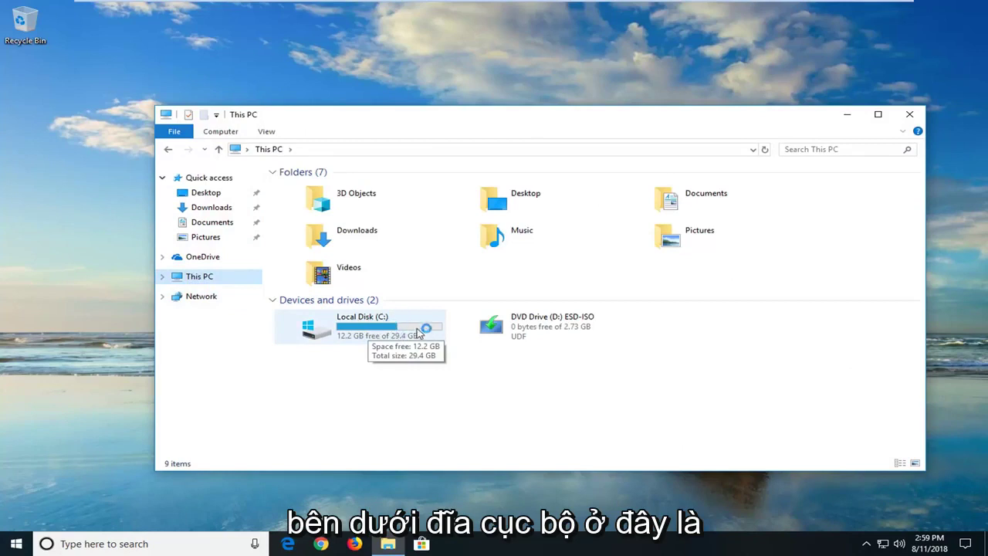
double_click(386, 334)
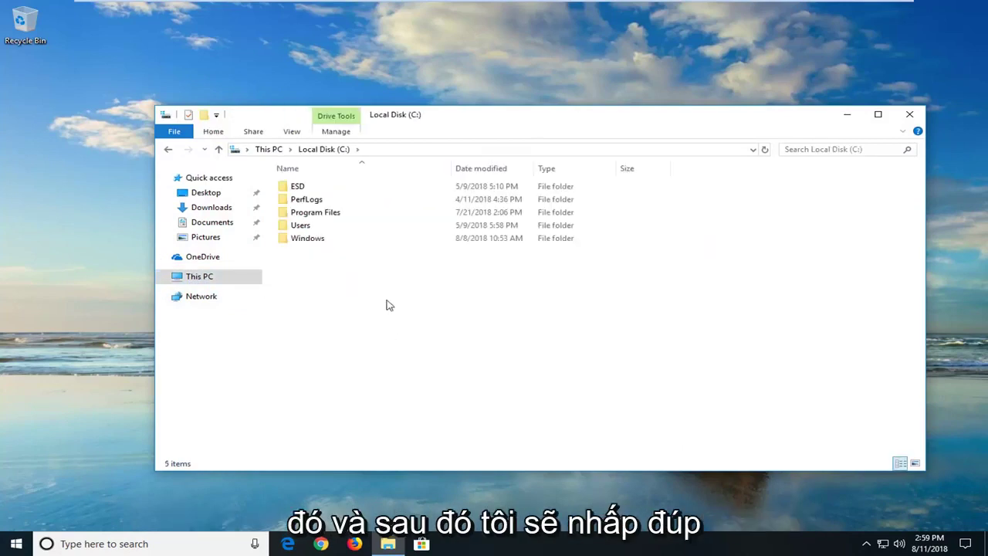
double_click(308, 239)
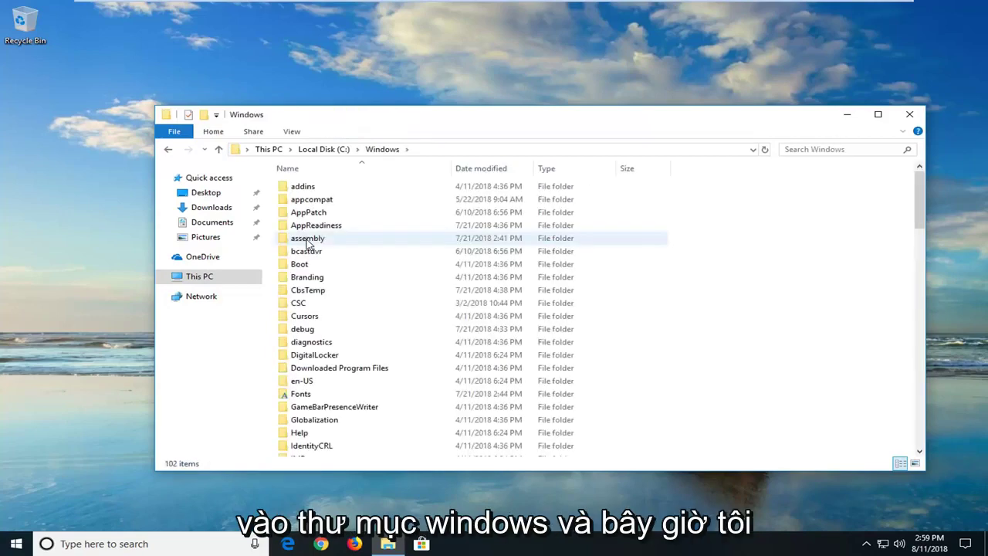
scroll(309, 244, "down", 14)
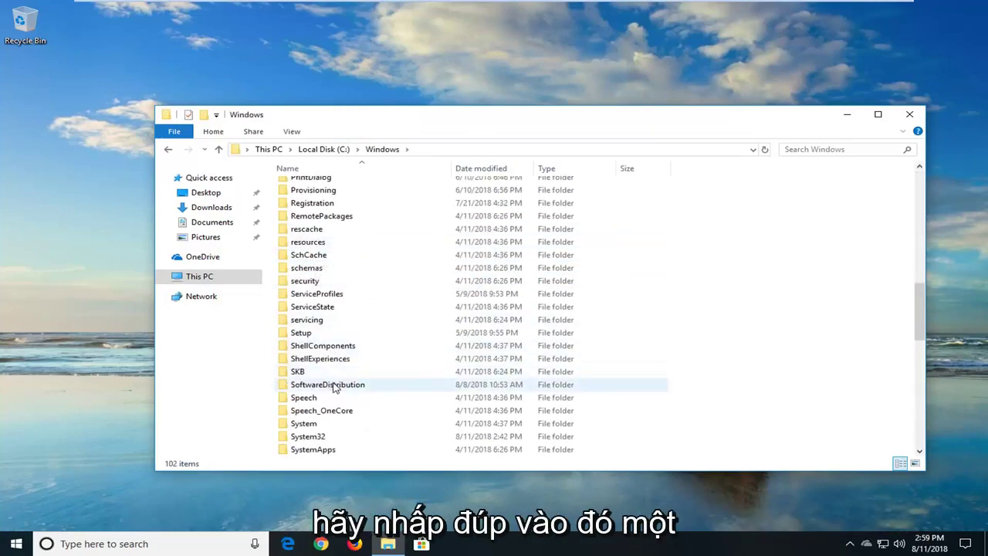
double_click(328, 385)
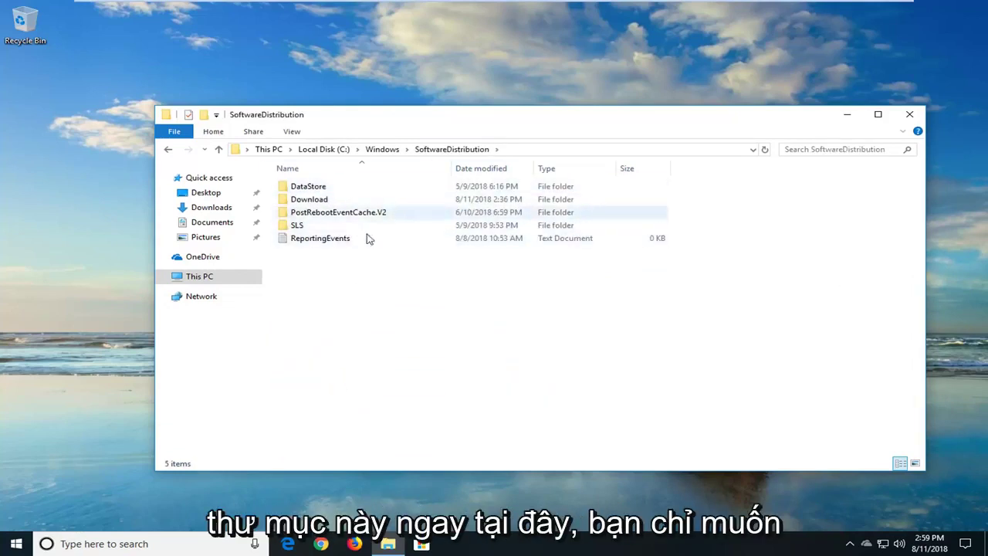
Step: Delete all five SoftwareDistribution items, skipping every in-use file and folder
left_click_drag(429, 364, 486, 186)
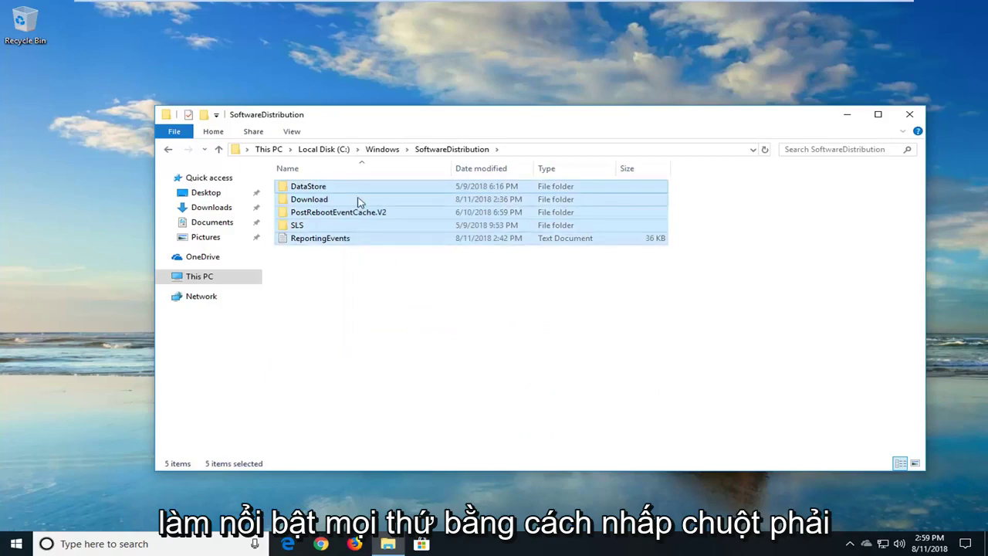
right_click(357, 201)
left_click(395, 315)
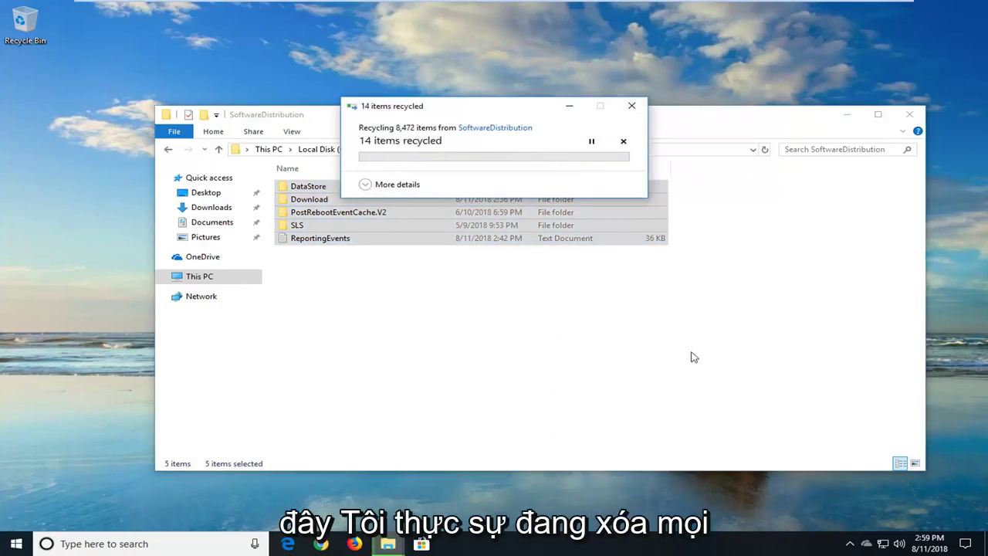
left_click_drag(442, 114, 445, 227)
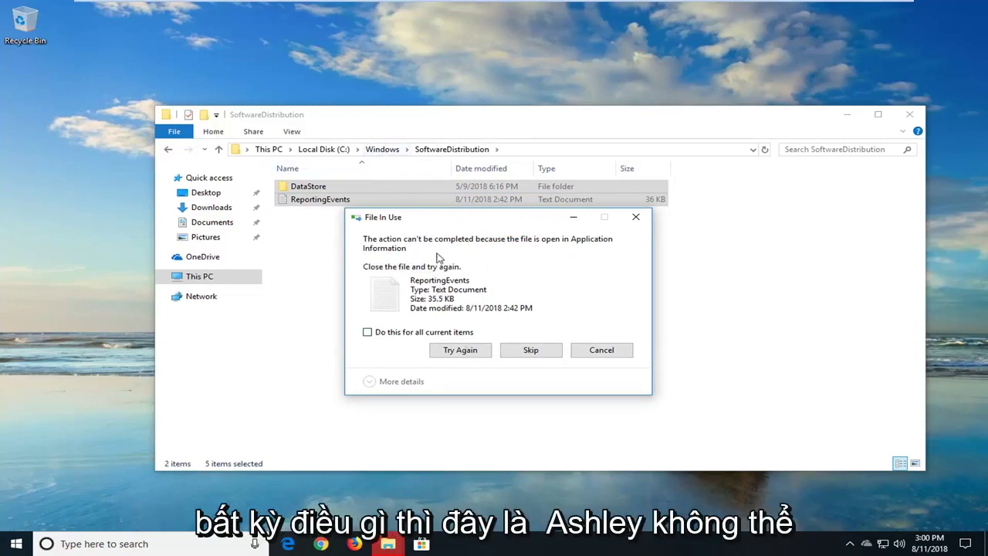
left_click(531, 351)
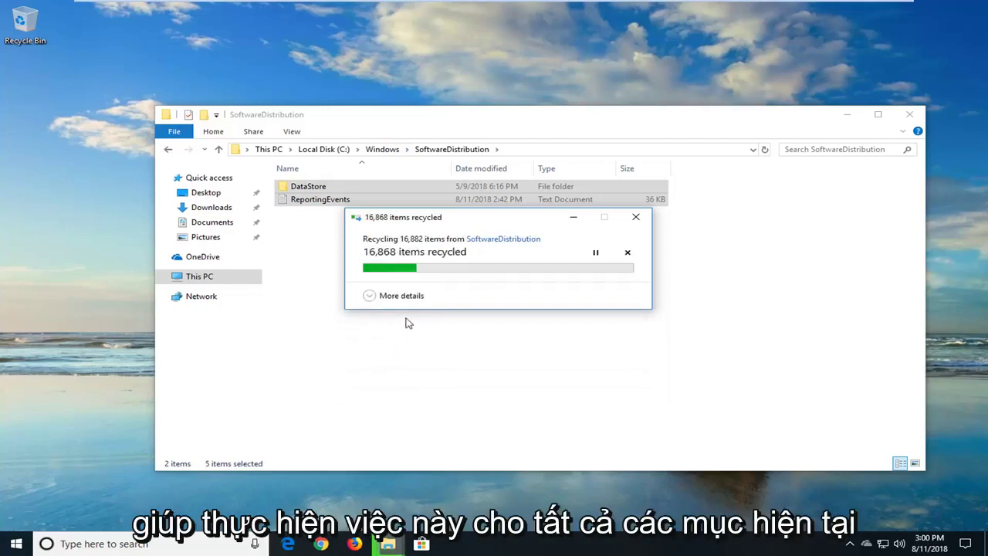
left_click(379, 332)
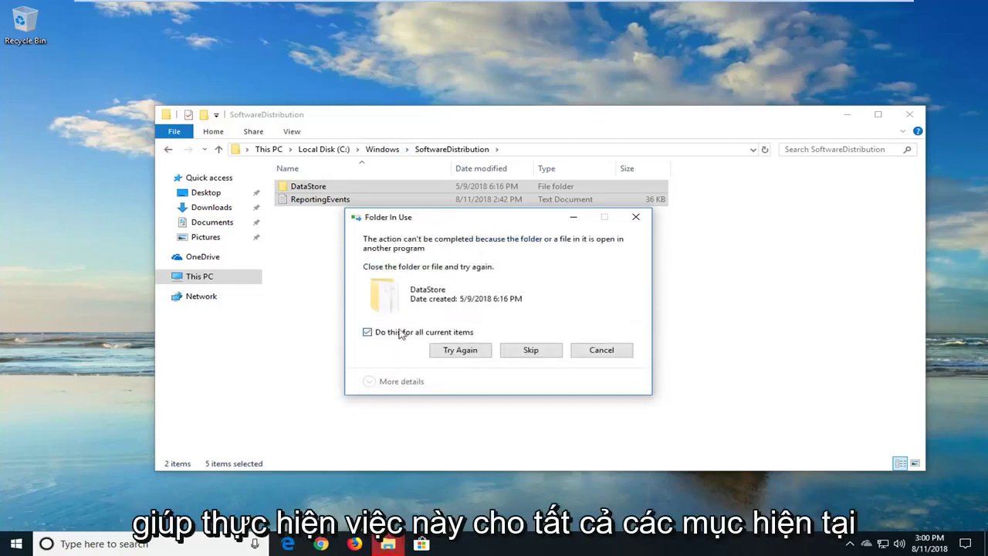
left_click(543, 357)
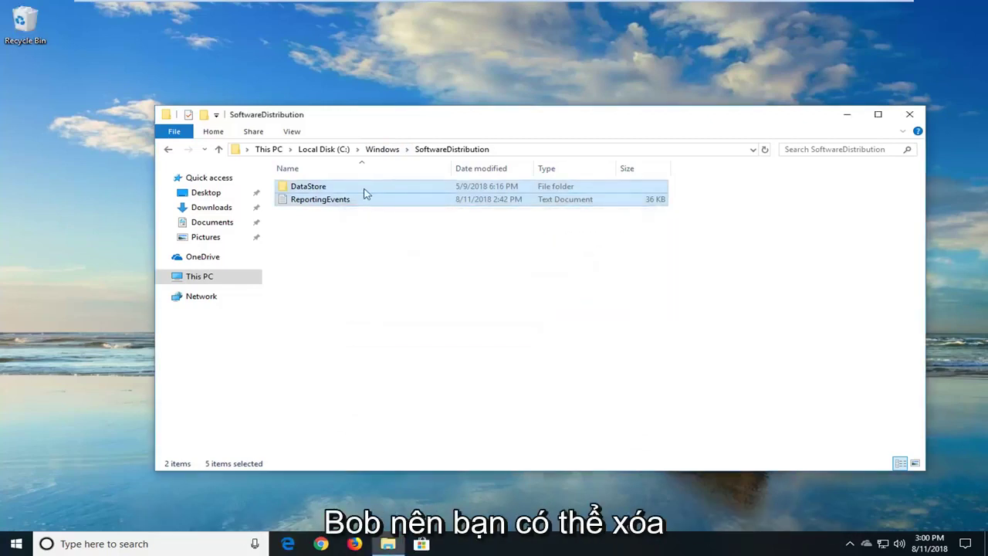
Step: Check the remaining DataStore folder, go back, and close File Explorer
double_click(334, 189)
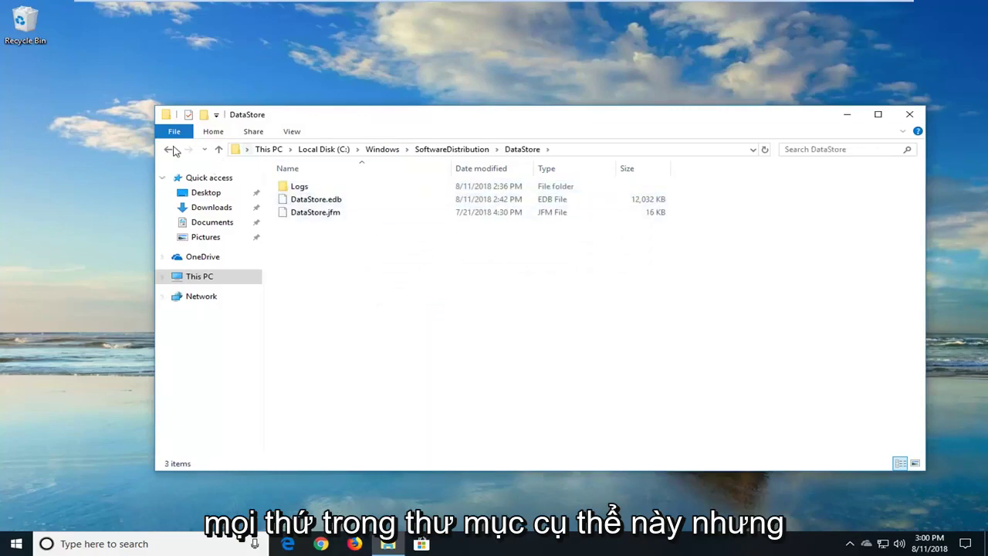
left_click(169, 149)
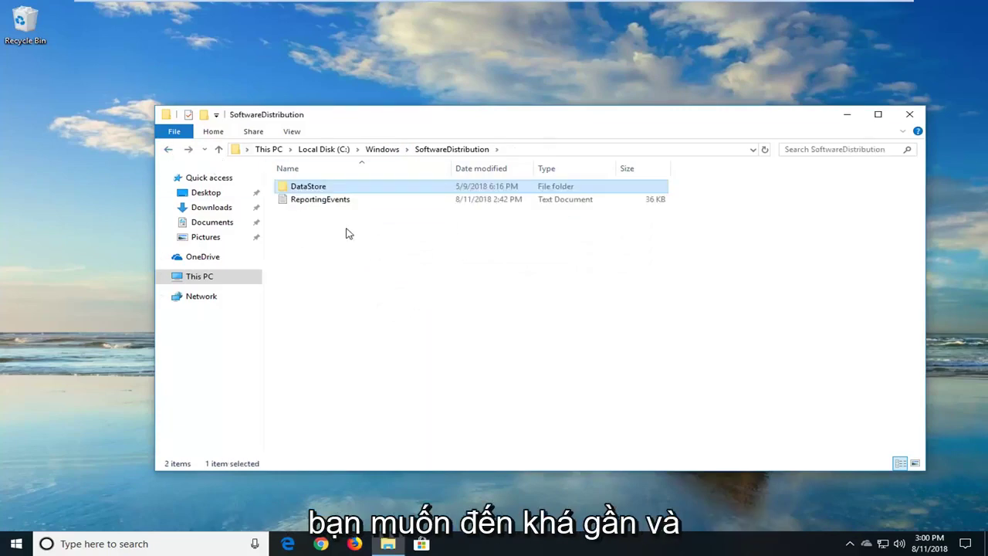
left_click(908, 114)
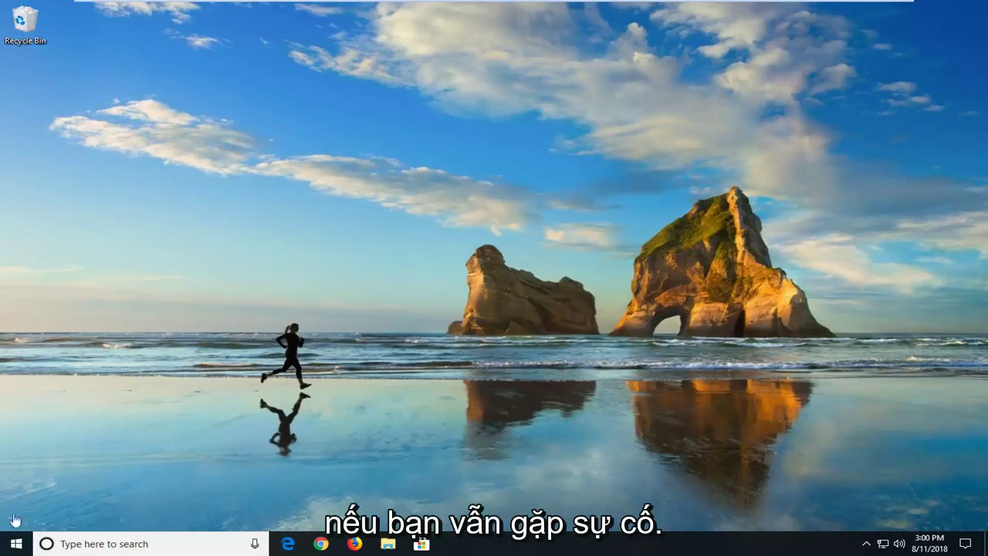
Step: Search the Start menu for 'services' and launch the Services desktop app
left_click(15, 543)
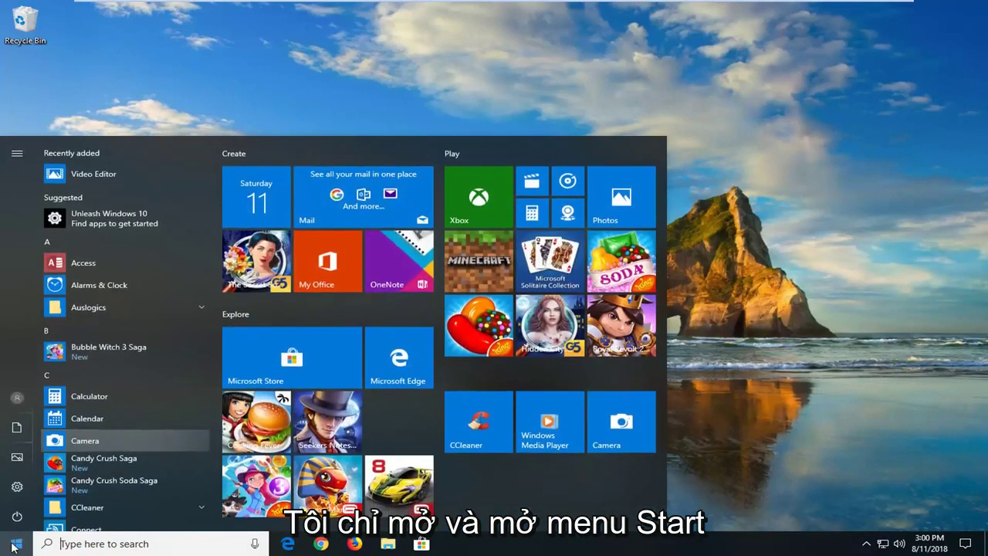
type("services")
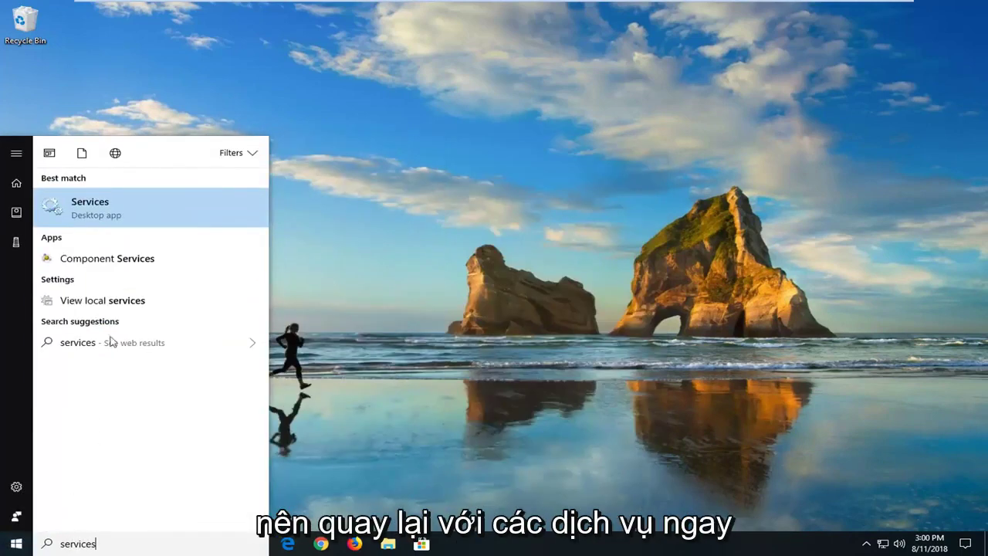
left_click(108, 210)
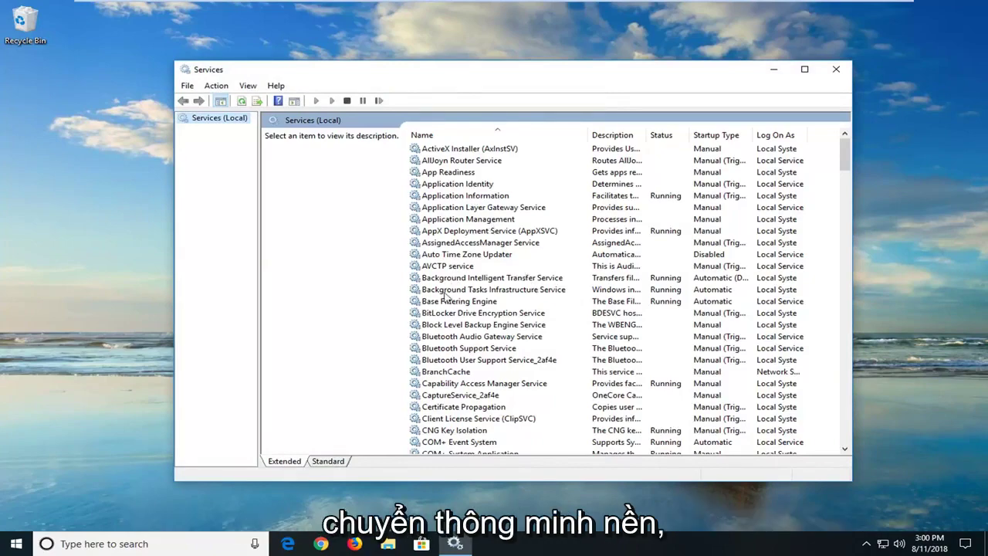
left_click(461, 279)
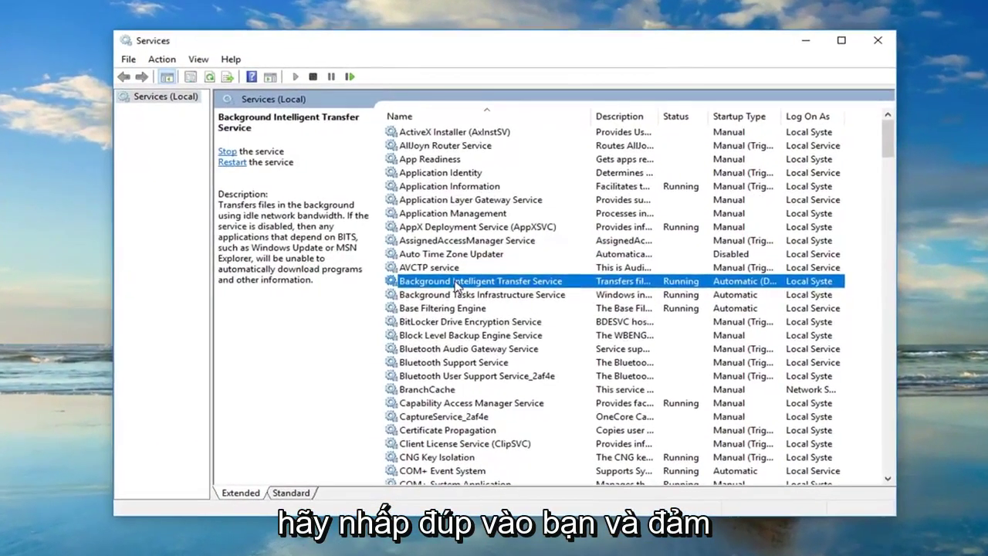
double_click(457, 282)
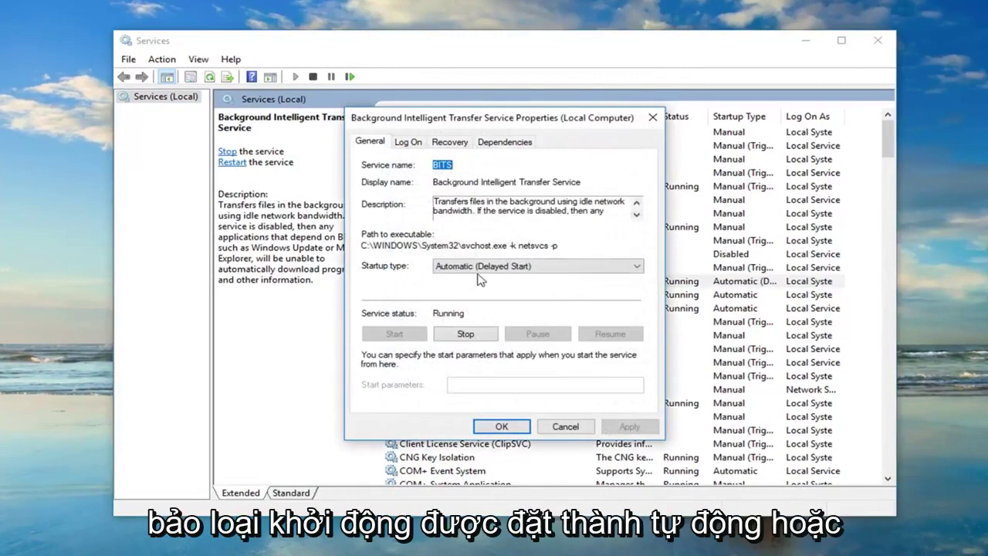
left_click(478, 268)
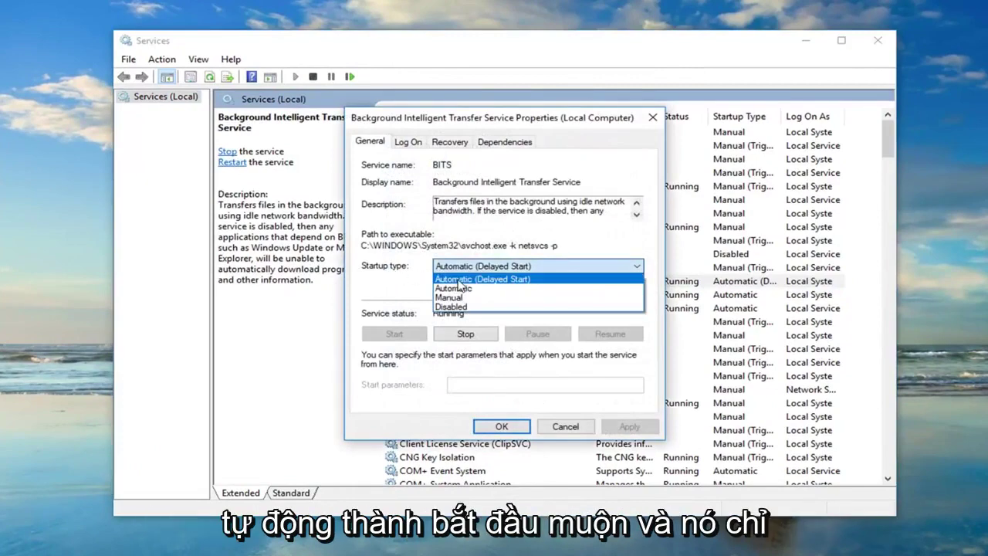
left_click(458, 278)
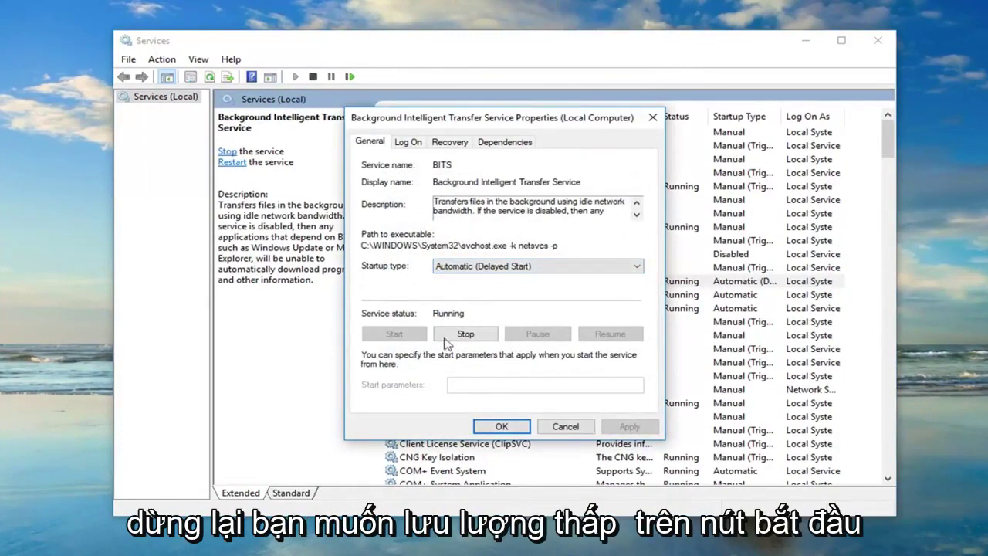
left_click(501, 427)
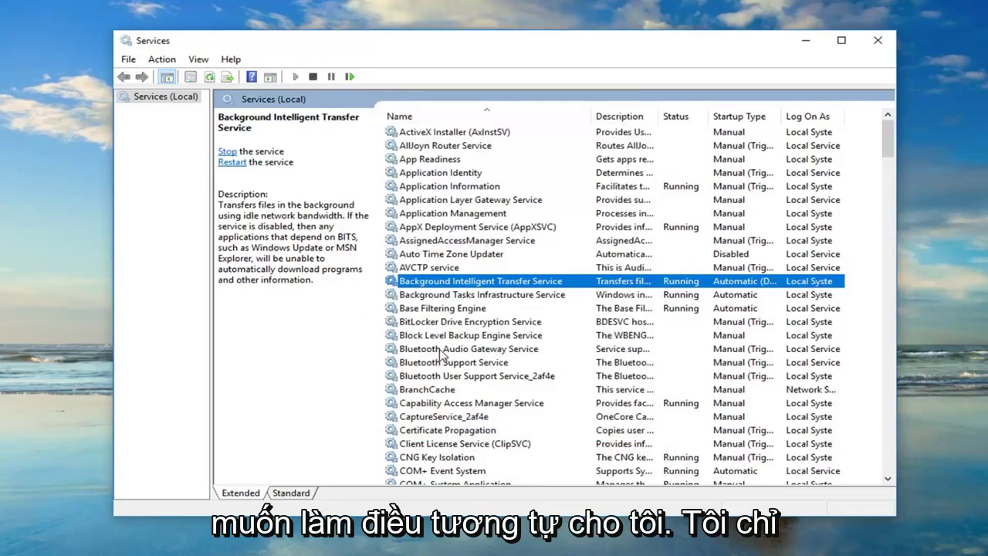
left_click(442, 403)
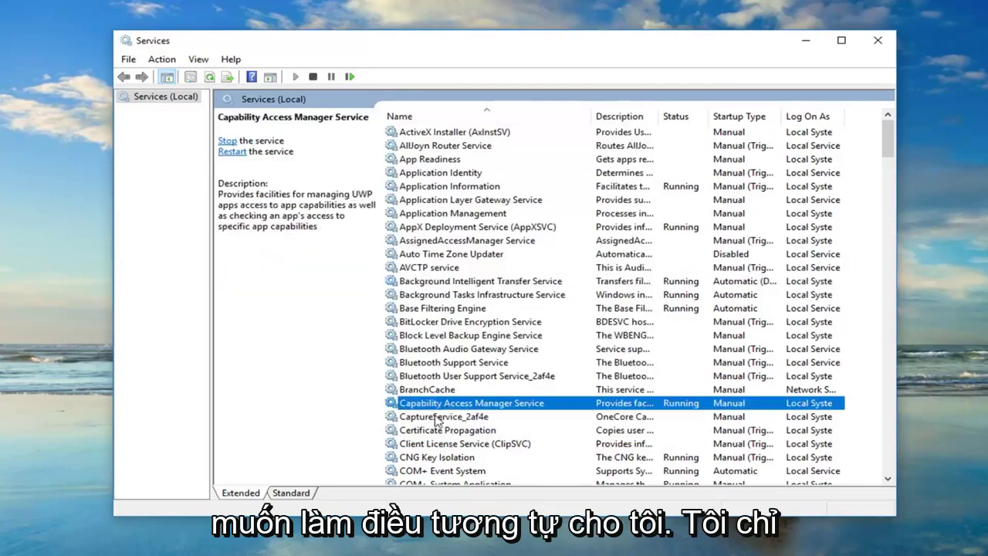
scroll(436, 422, "down", 4)
left_click(434, 431)
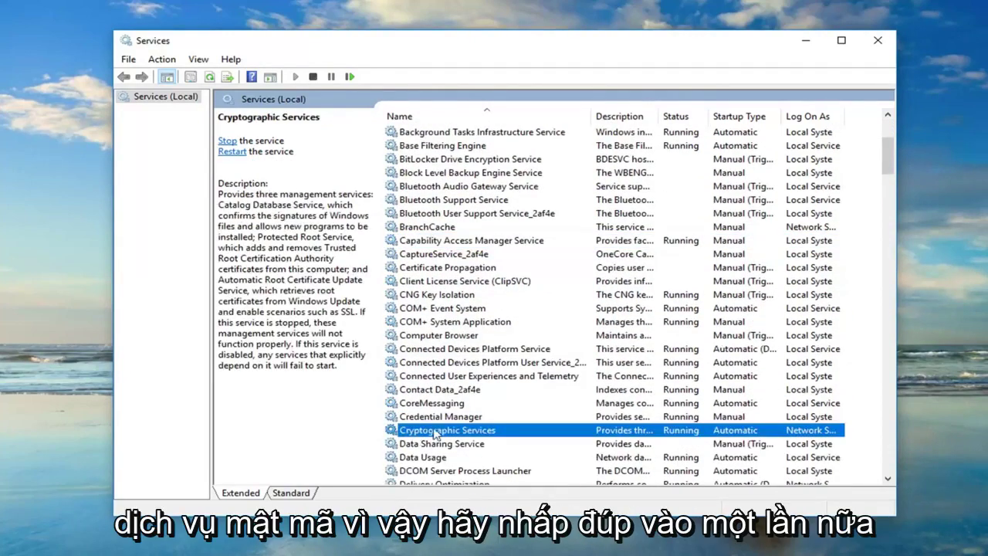
double_click(477, 431)
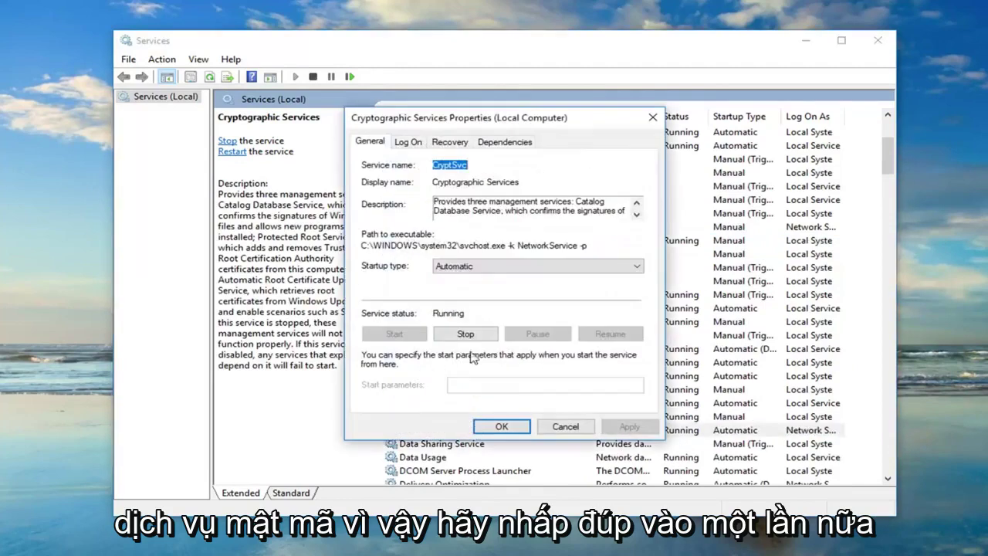
left_click(563, 427)
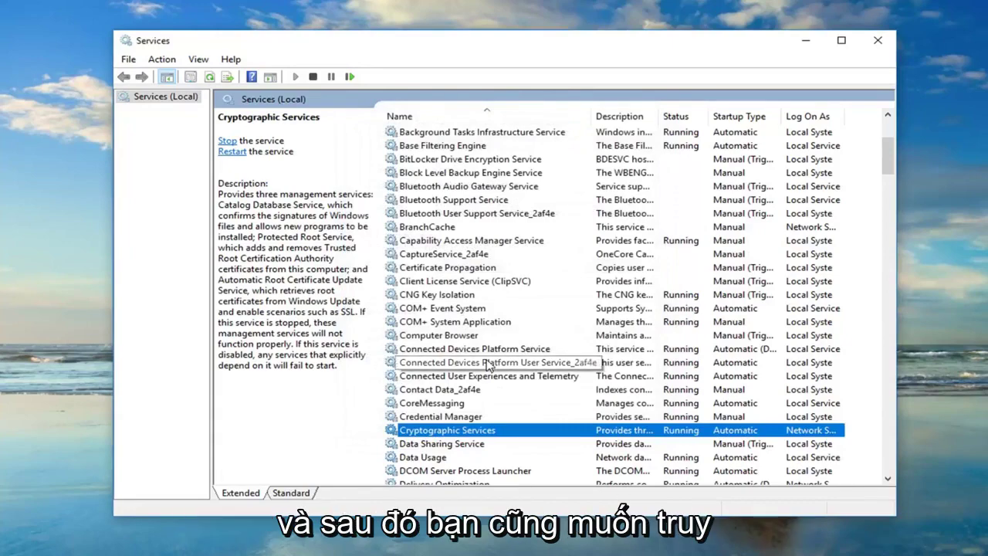
Step: Set the Windows Update service's startup type to Automatic, start it, and apply
scroll(478, 363, "down", 20)
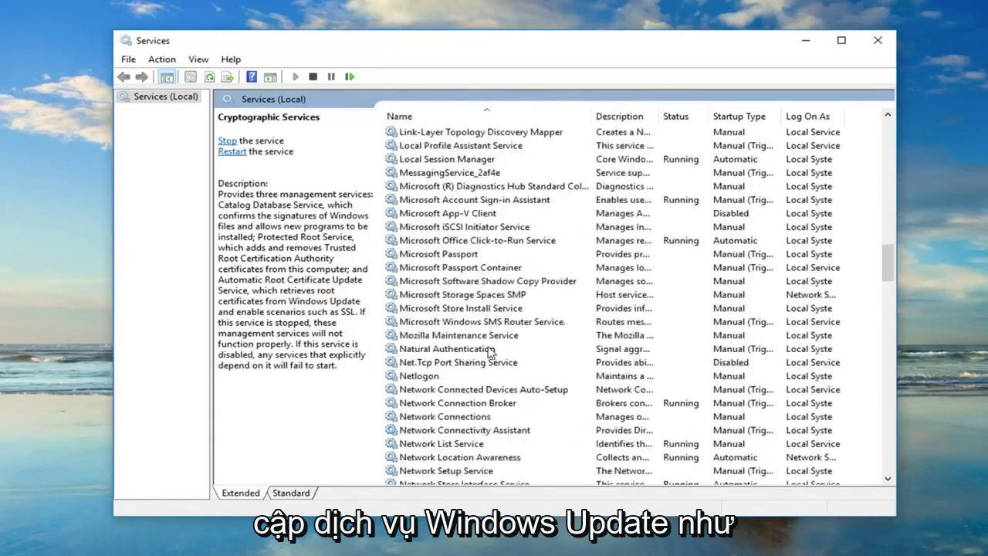
scroll(471, 361, "down", 14)
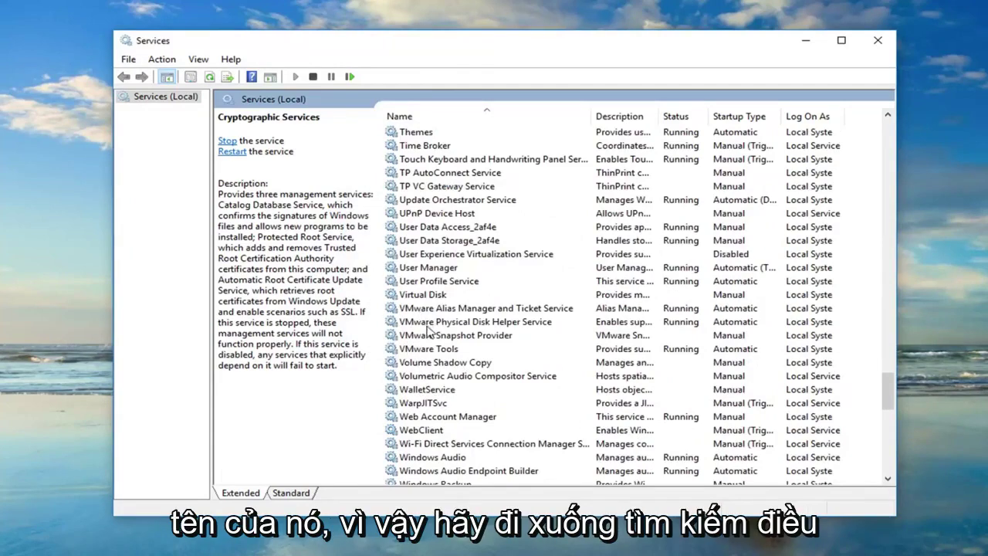
scroll(421, 332, "down", 2)
scroll(423, 435, "down", 2)
scroll(423, 435, "down", 7)
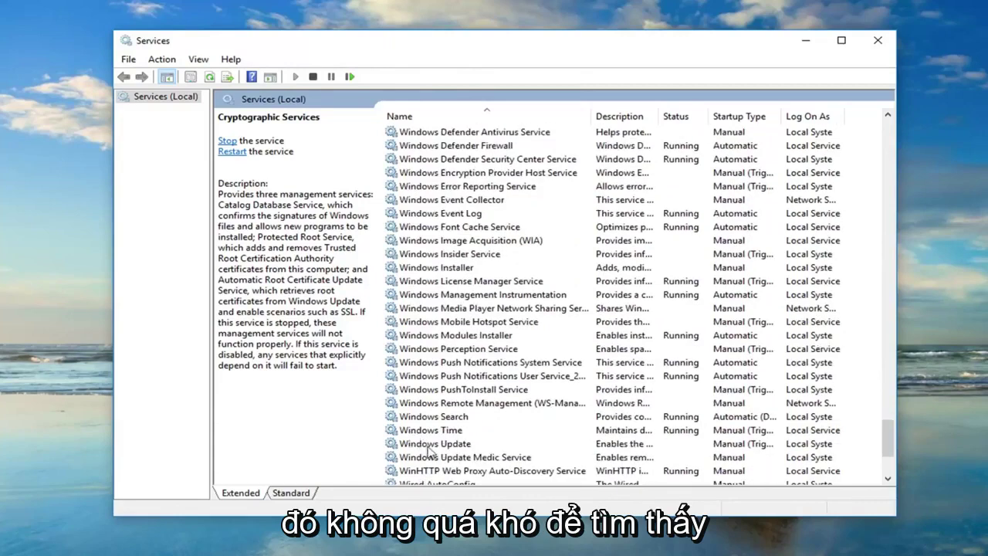
left_click(437, 445)
double_click(437, 444)
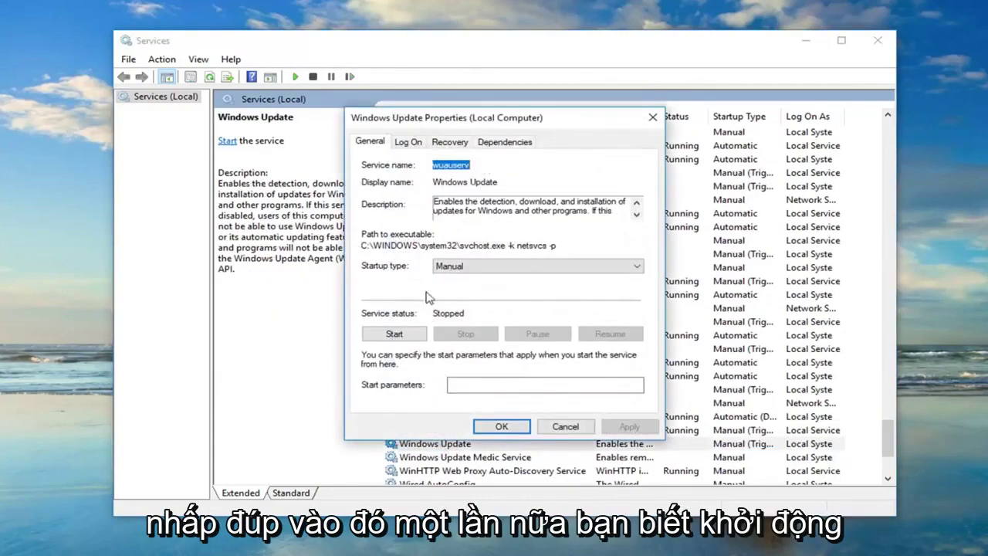
left_click(461, 266)
left_click(452, 285)
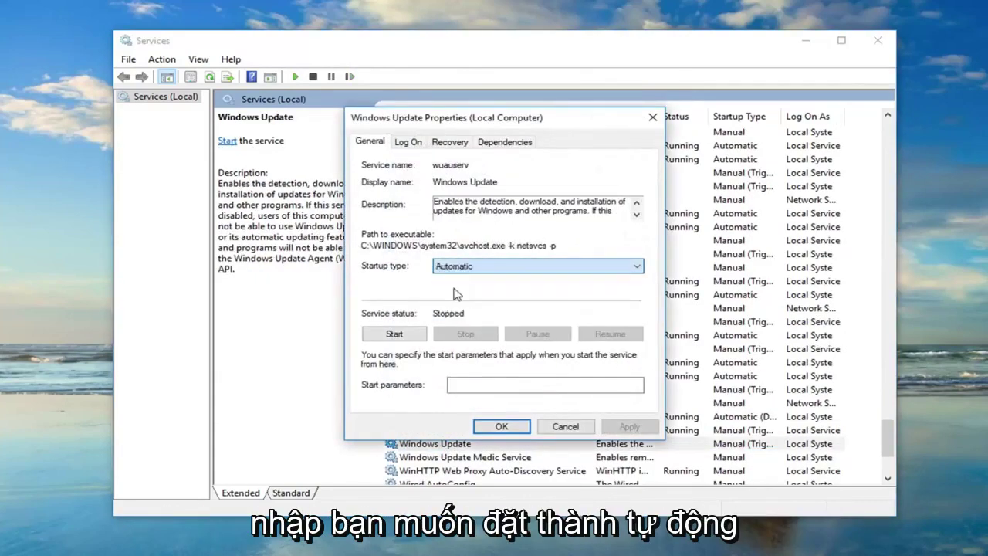
left_click(394, 337)
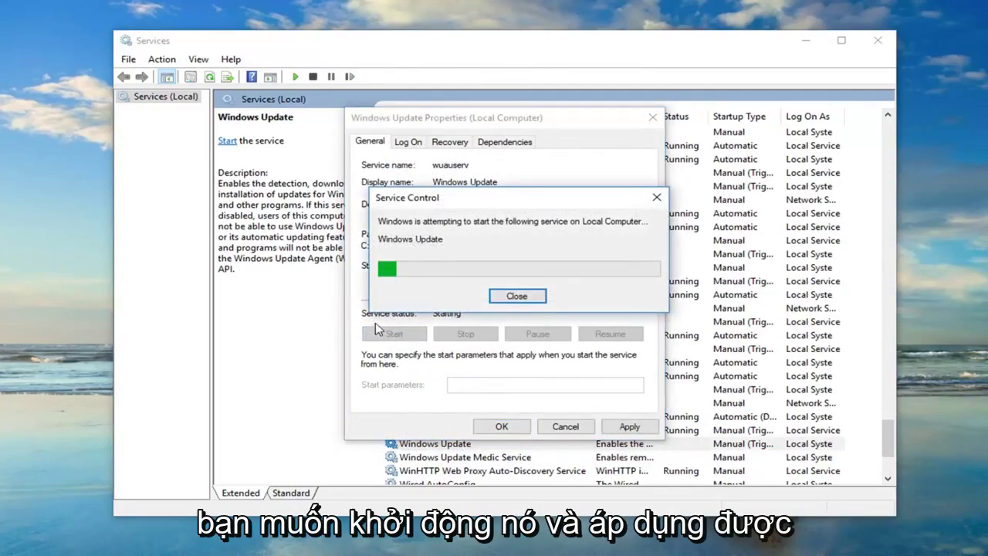
left_click(630, 426)
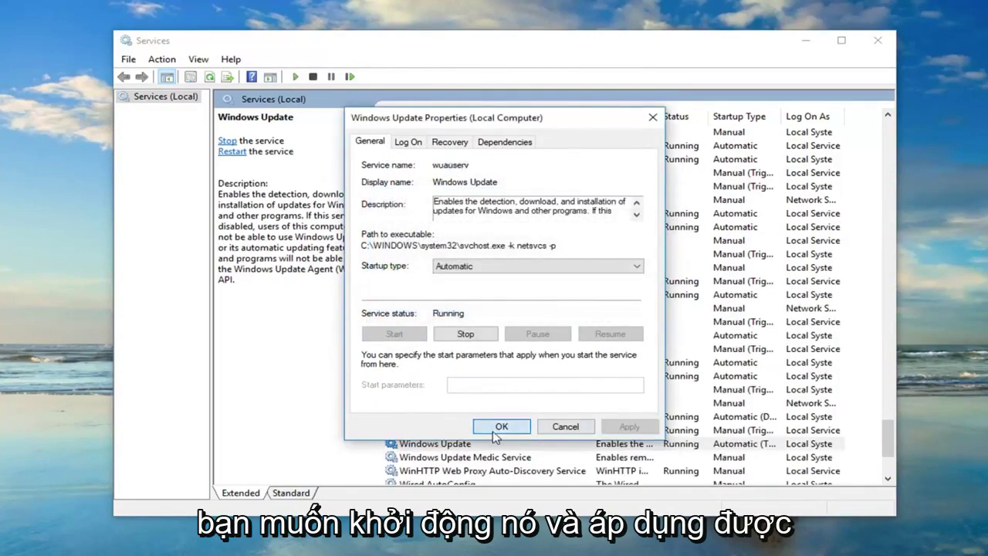
left_click(498, 428)
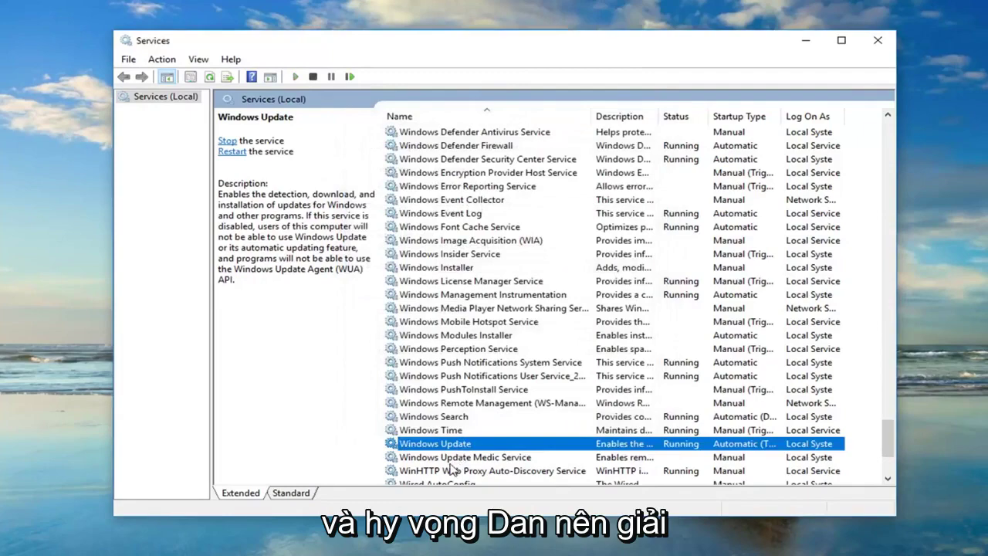